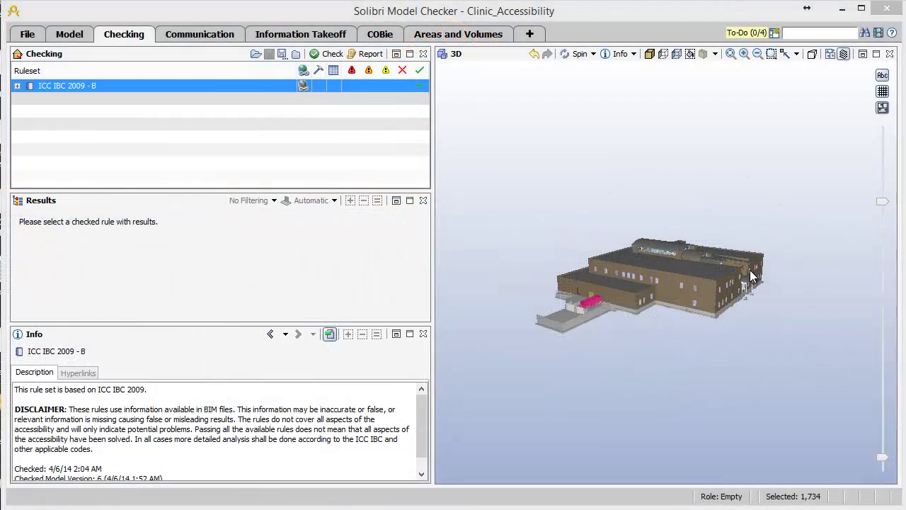
# - Expand Chapter 11: Accessibility down to Section 1109 and read the description of 1109.2 Toilet and bathing facilities
pyautogui.moveTo(752, 279); pyautogui.dragTo(816, 303)
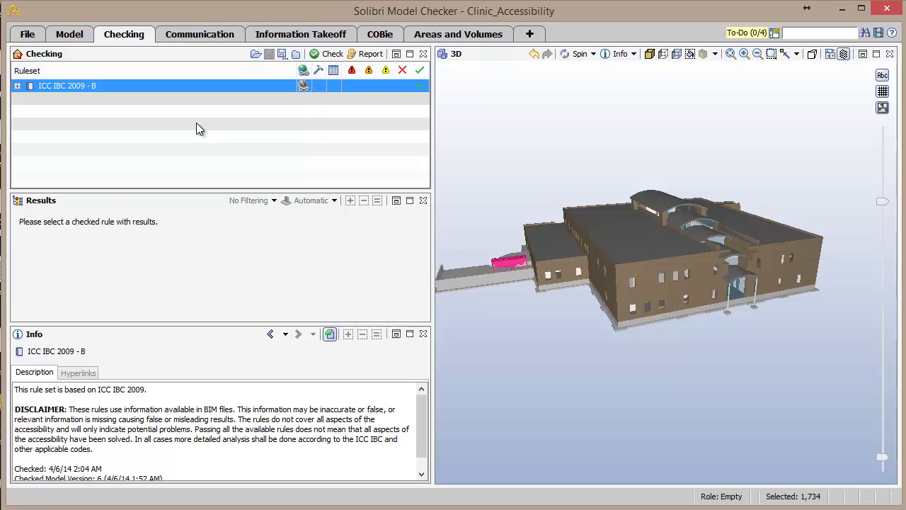
pyautogui.click(17, 85)
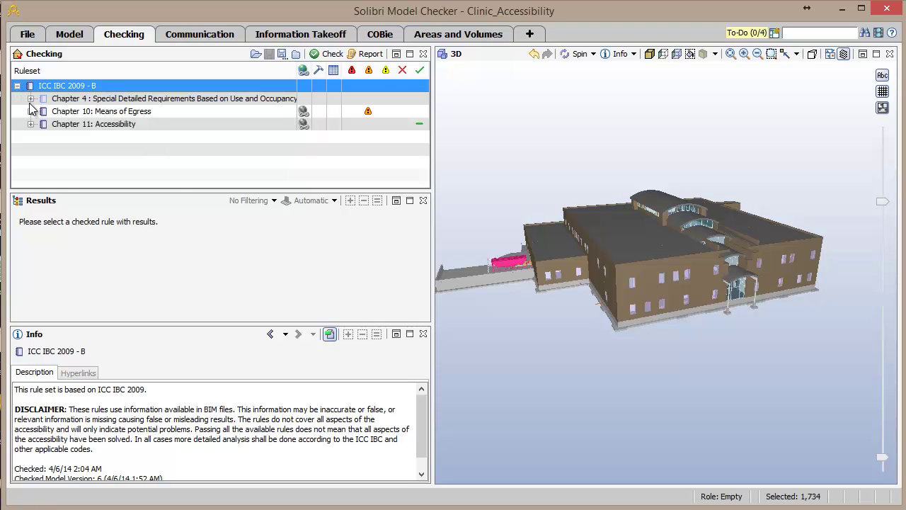
pyautogui.click(31, 124)
pyautogui.click(416, 112)
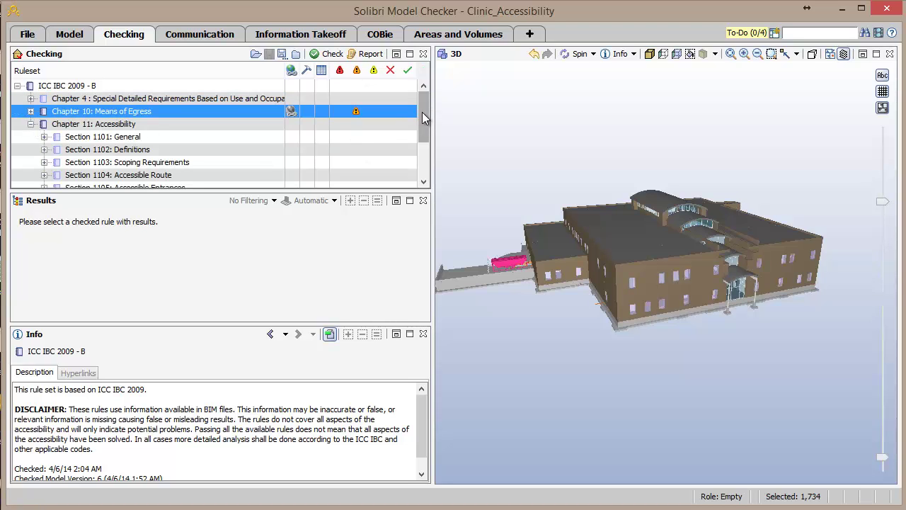
pyautogui.moveTo(424, 114); pyautogui.dragTo(424, 149)
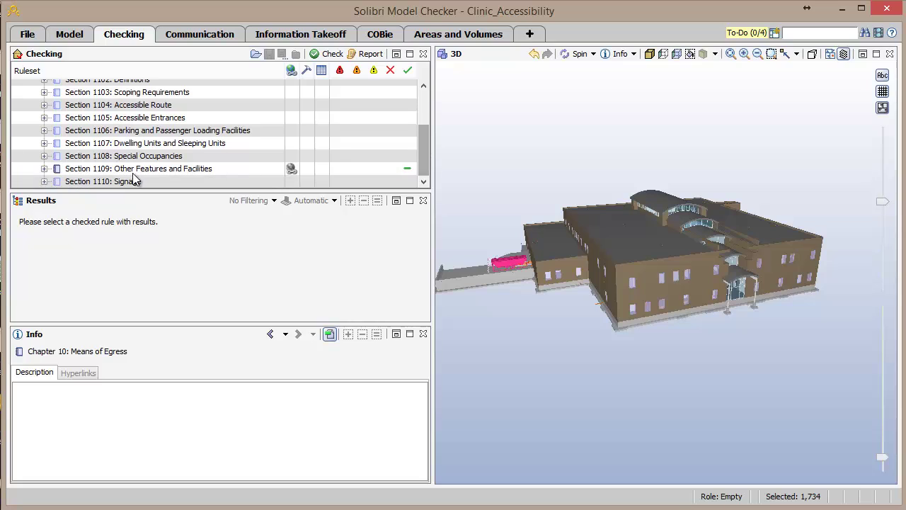
pyautogui.click(44, 168)
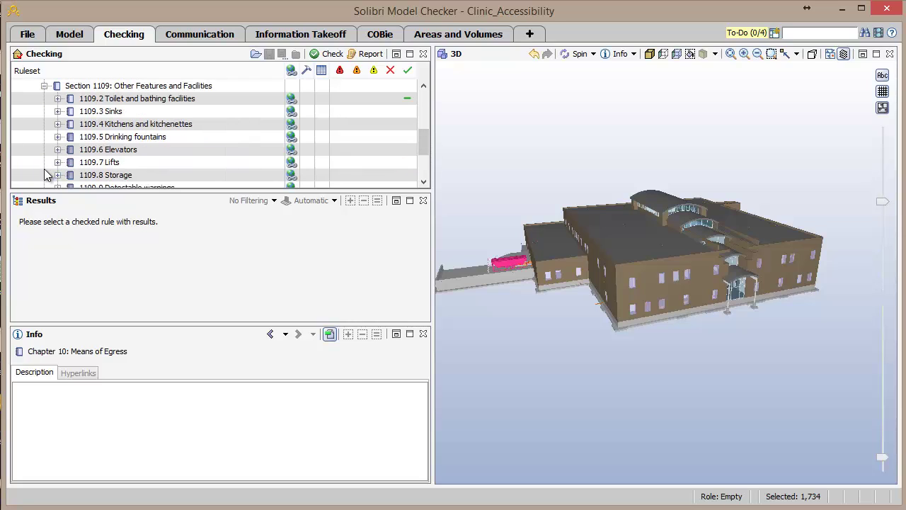
pyautogui.click(177, 103)
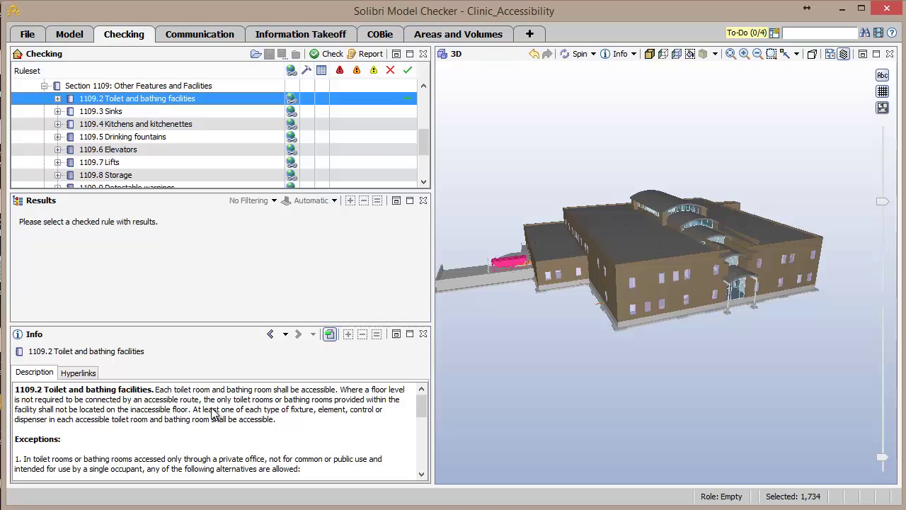
pyautogui.moveTo(422, 401)
pyautogui.mouseDown()
pyautogui.moveTo(423, 444)
pyautogui.moveTo(423, 390)
pyautogui.mouseUp()
# - Open the Classification view and dock it between the Results and Info views
pyautogui.click(774, 33)
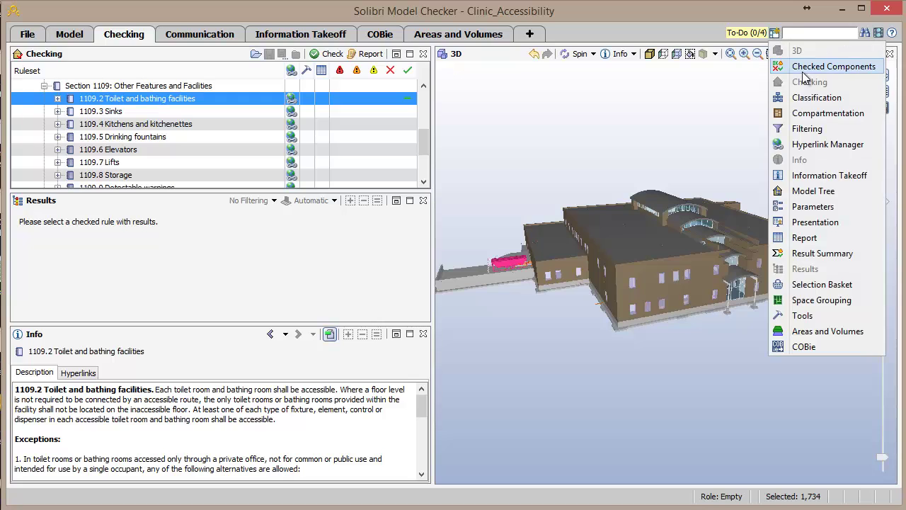
pyautogui.press('Escape')
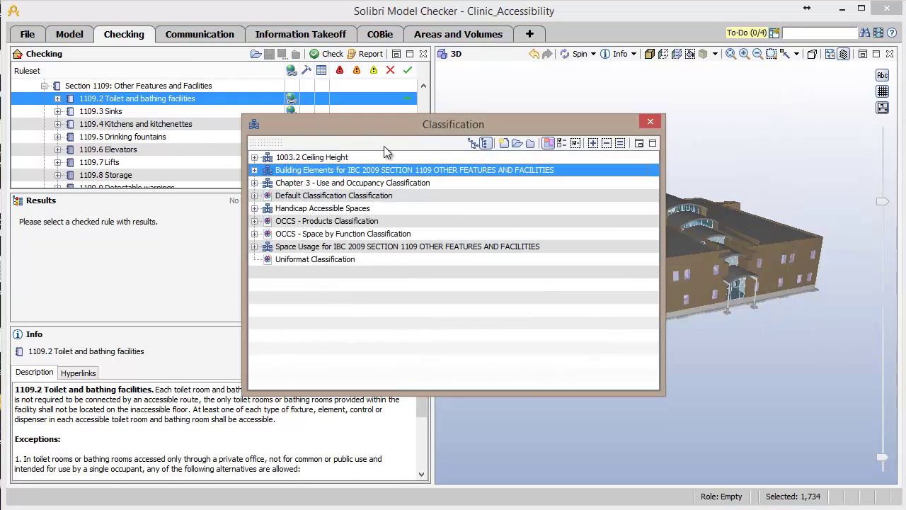
pyautogui.moveTo(263, 142); pyautogui.dragTo(205, 298)
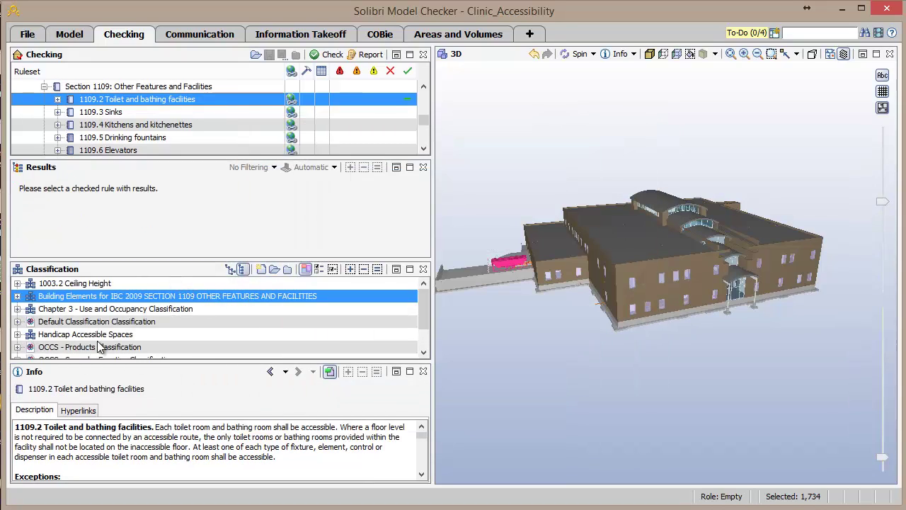
# - Find the Water Closet class under Building Elements for IBC 2009 Section 1109 and inspect its first flow terminal in 3D
pyautogui.scroll(-2, 424, 311)
pyautogui.scroll(2, 426, 312)
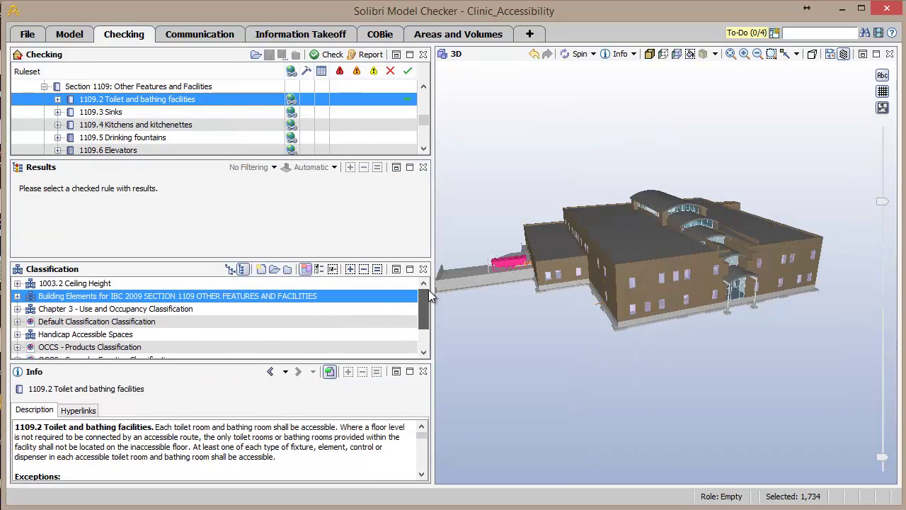
pyautogui.click(17, 296)
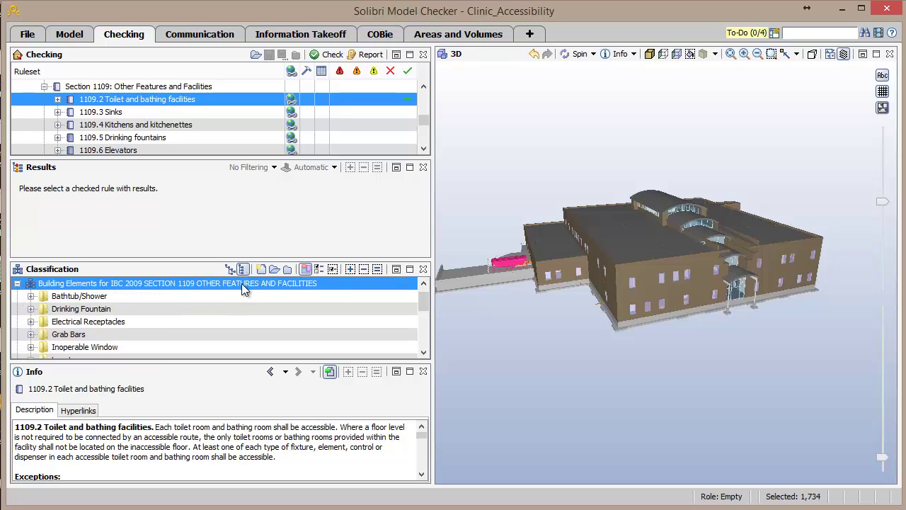
pyautogui.moveTo(424, 300)
pyautogui.mouseDown()
pyautogui.moveTo(426, 320)
pyautogui.moveTo(430, 295)
pyautogui.moveTo(428, 312)
pyautogui.mouseUp()
pyautogui.click(30, 331)
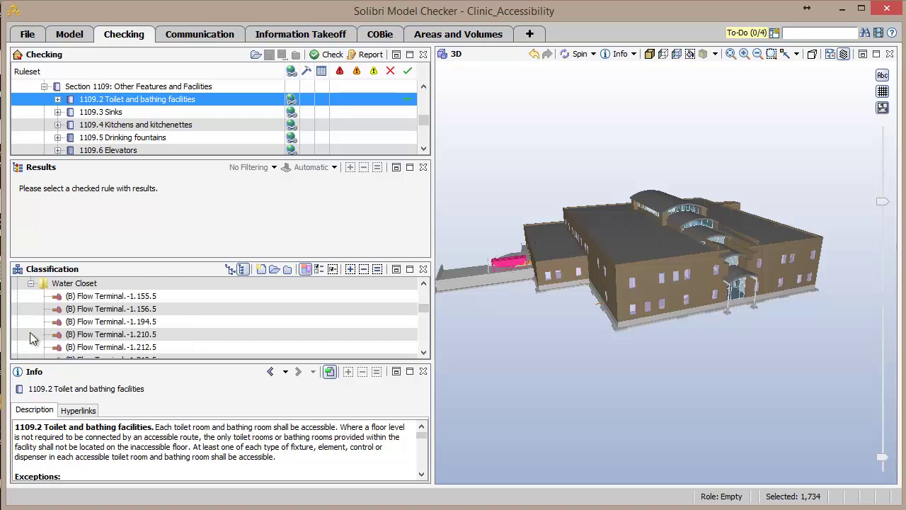
pyautogui.doubleClick(127, 296)
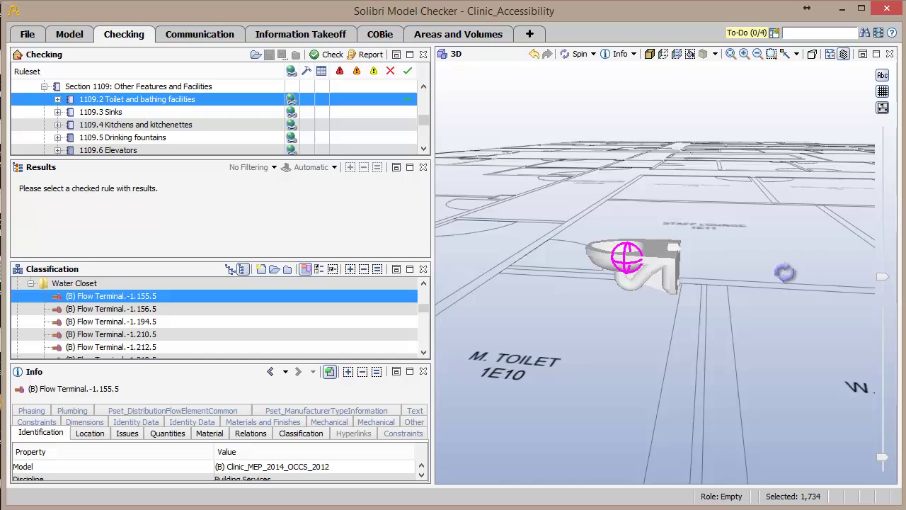
# - Close the Classification view and show the whole building from the top in 3D
pyautogui.click(423, 268)
pyautogui.click(796, 54)
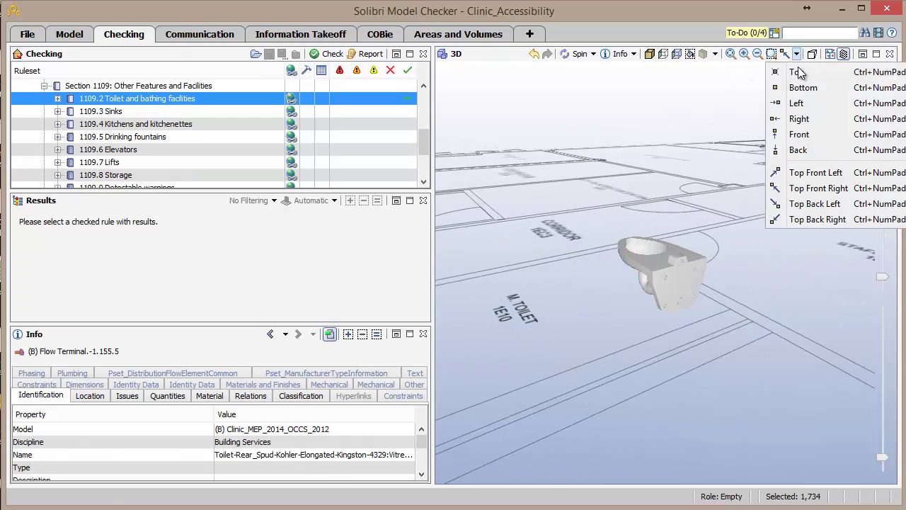
pyautogui.click(811, 69)
pyautogui.click(650, 54)
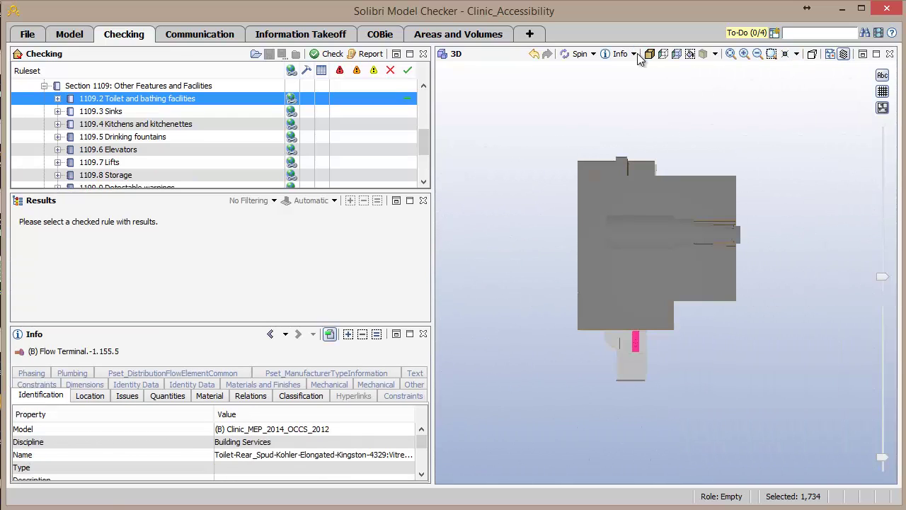
# - Expand 1109.2 through ICC-ANSI A117.1_2009 Chapter 6 to 603 Toilet and Bathing Rooms and display the 603.2.1 Turning Space results
pyautogui.click(57, 99)
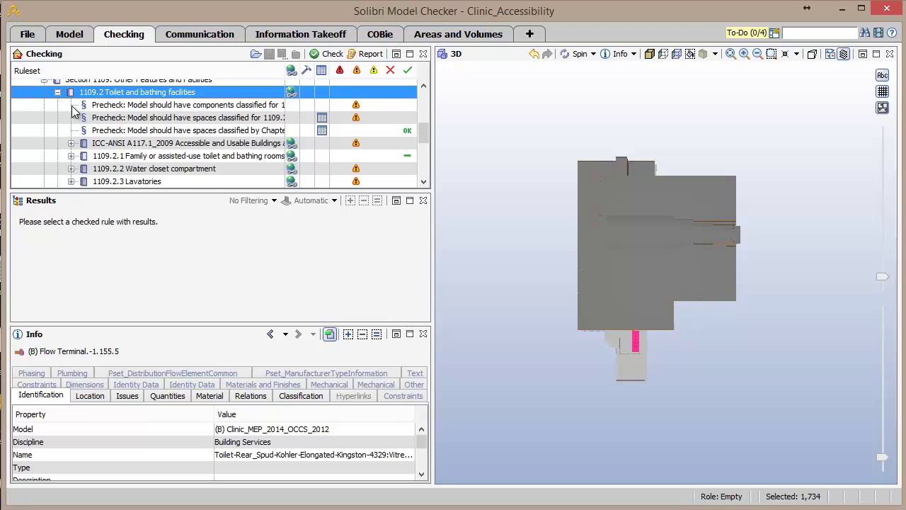
pyautogui.click(71, 143)
pyautogui.click(84, 156)
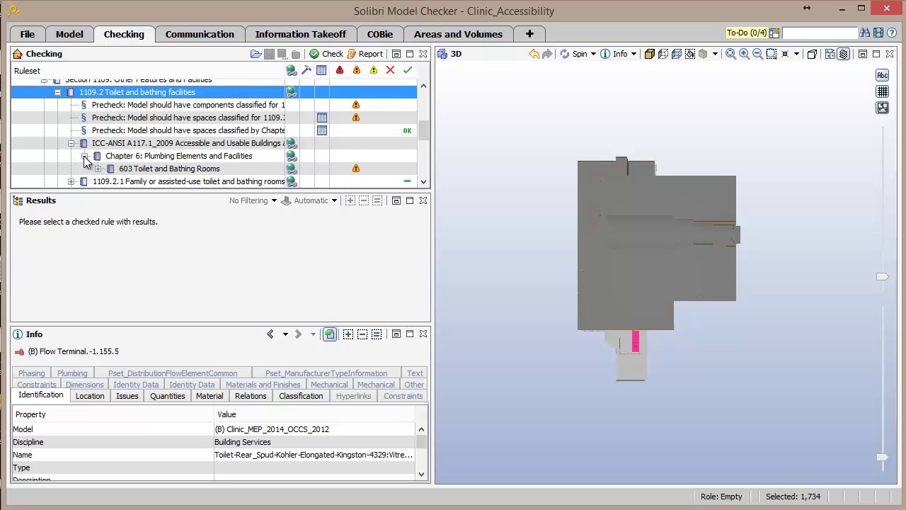
pyautogui.click(99, 168)
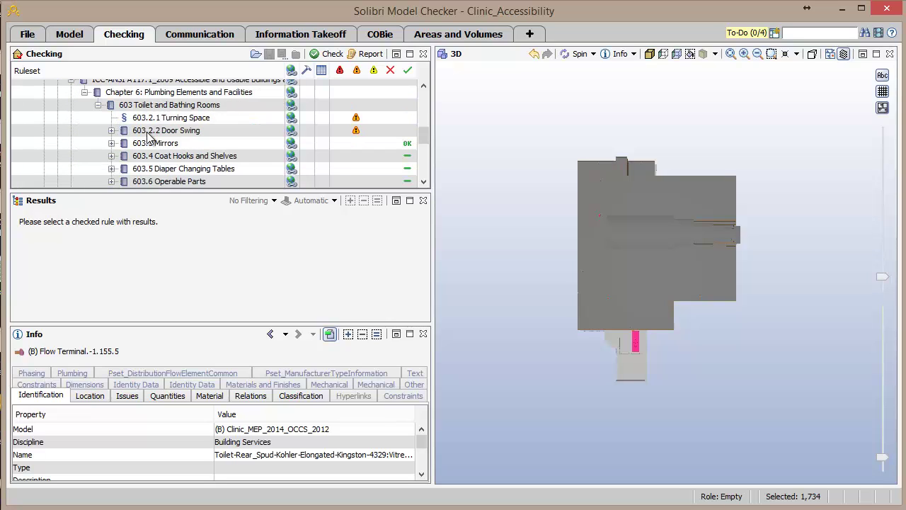
pyautogui.click(199, 123)
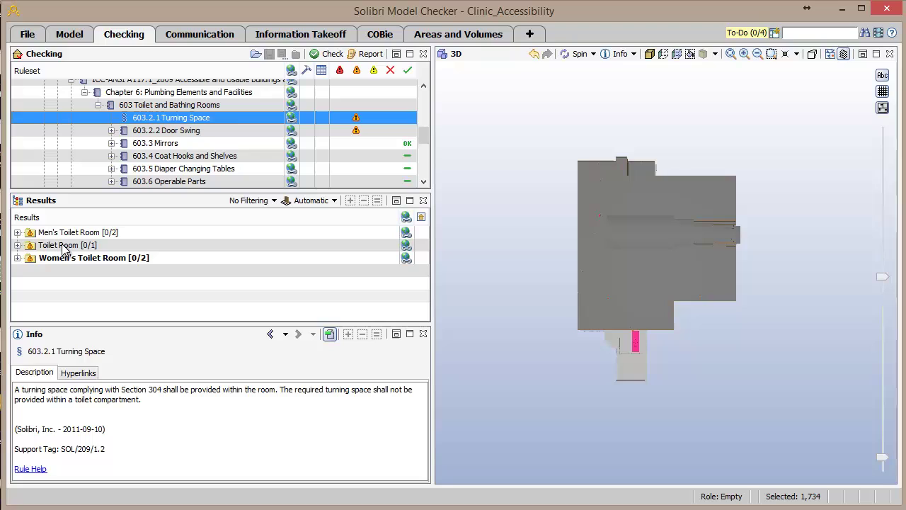
# - Expand the Men's Toilet Room results and display the wheelchair turning space issue for M. TOILET[1E10] in 3D
pyautogui.click(17, 232)
pyautogui.click(30, 245)
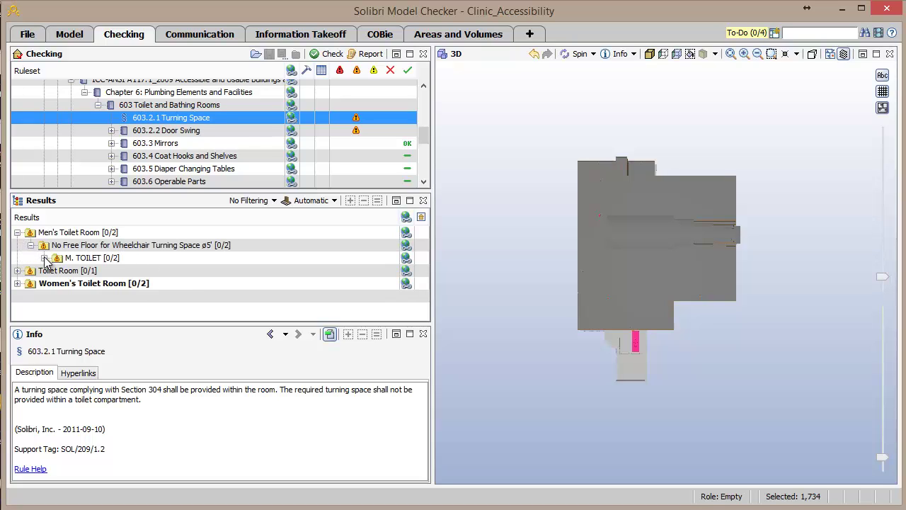
pyautogui.click(44, 258)
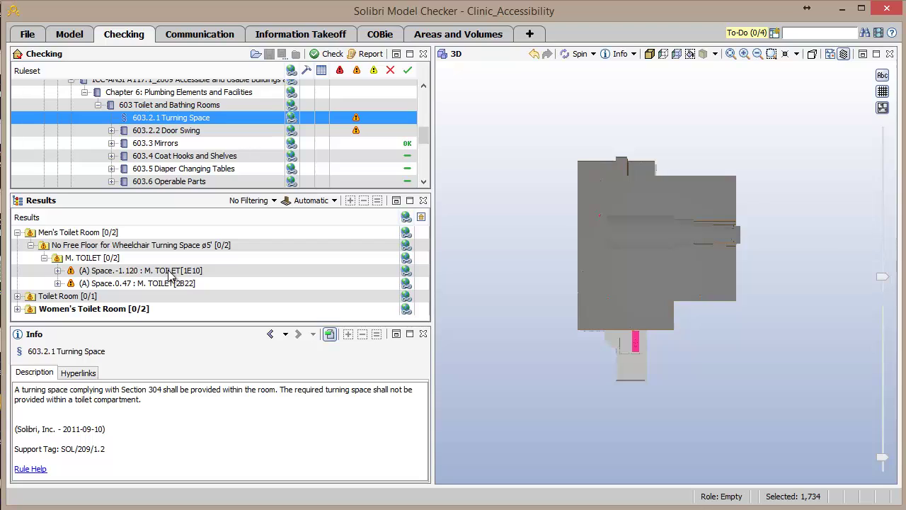
pyautogui.click(203, 272)
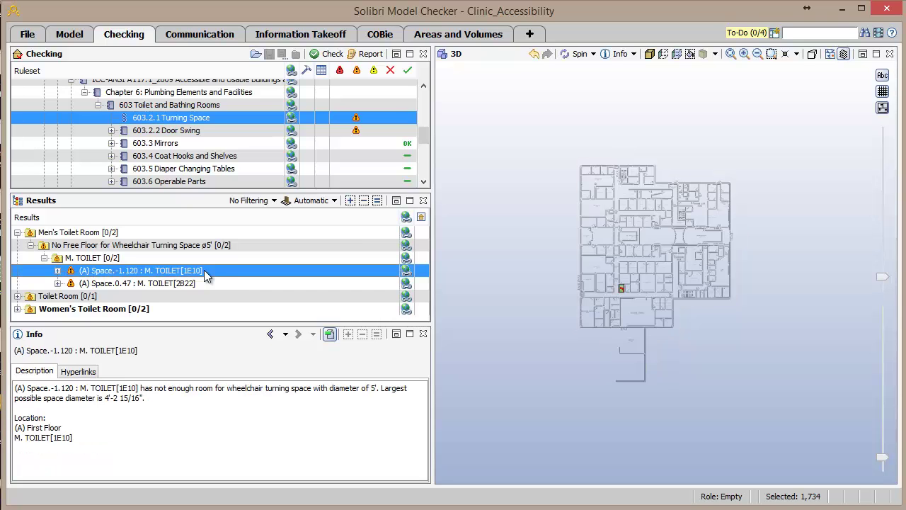
pyautogui.click(204, 270)
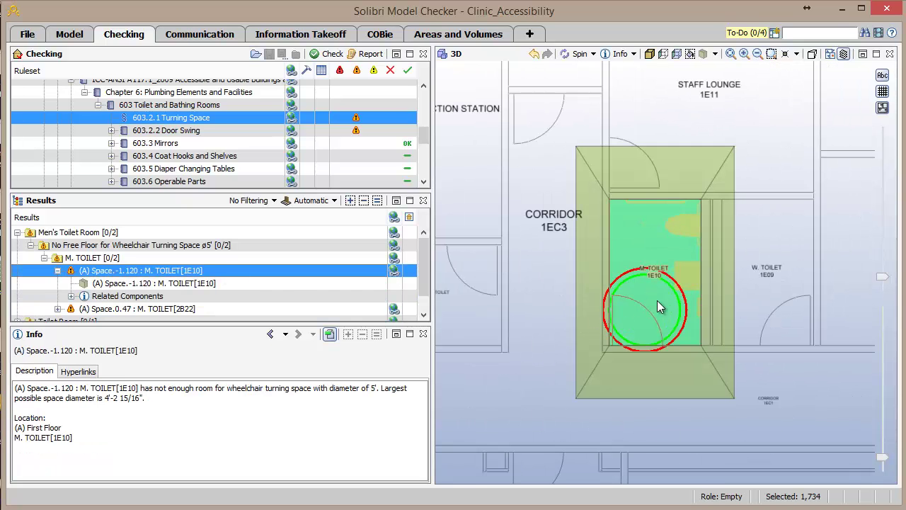
# - Get a close view of the turning circles in M. TOILET[1E10] and add the model's walls and sanitary terminals to the 3D view
pyautogui.scroll(5, 630, 263)
pyautogui.scroll(3, 625, 256)
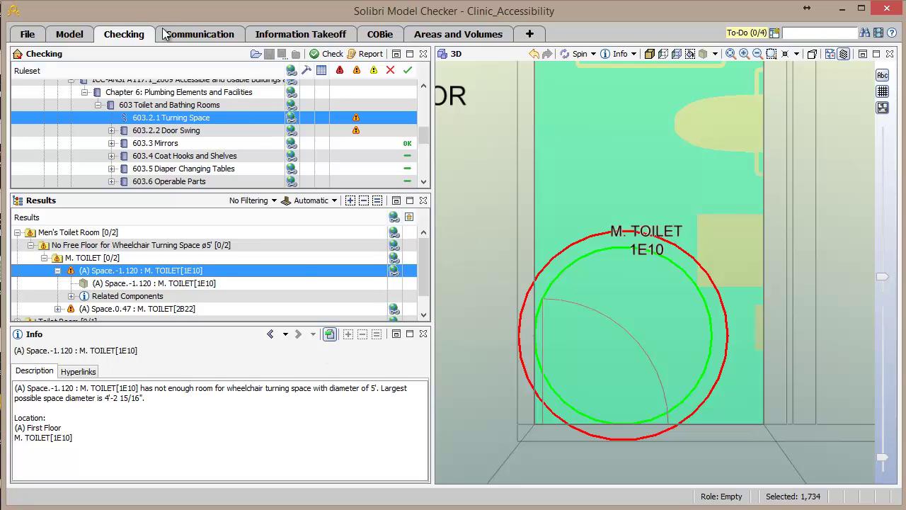
pyautogui.click(87, 35)
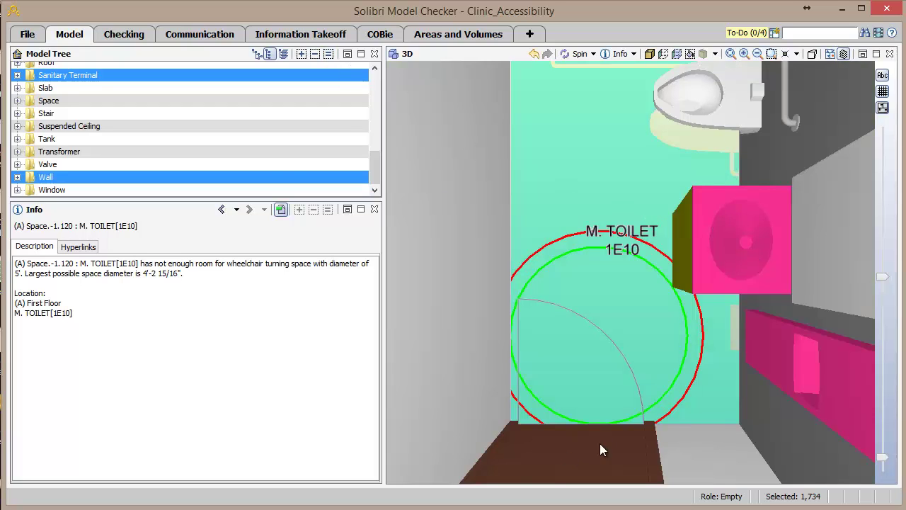
pyautogui.click(125, 34)
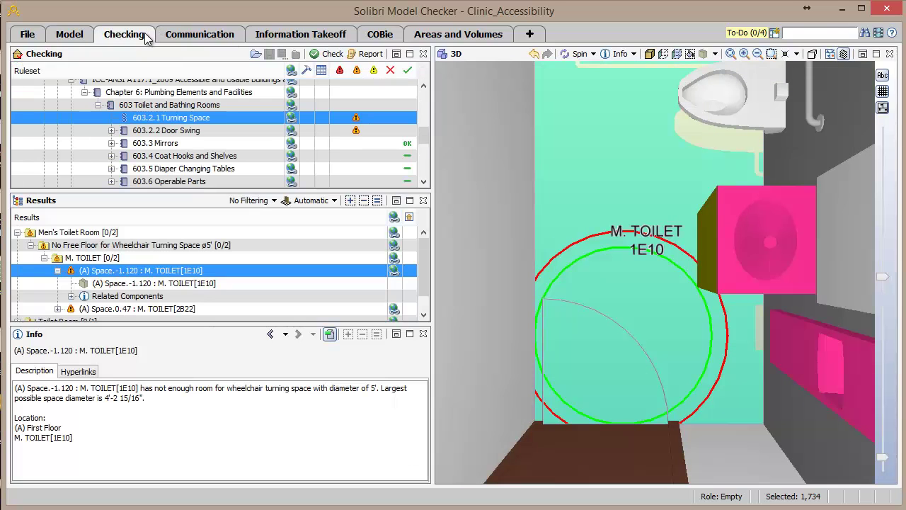
# - Add a slide to the M. TOILET[1E10] turning space issue with the Rejected decision and the default comment text
pyautogui.rightClick(170, 274)
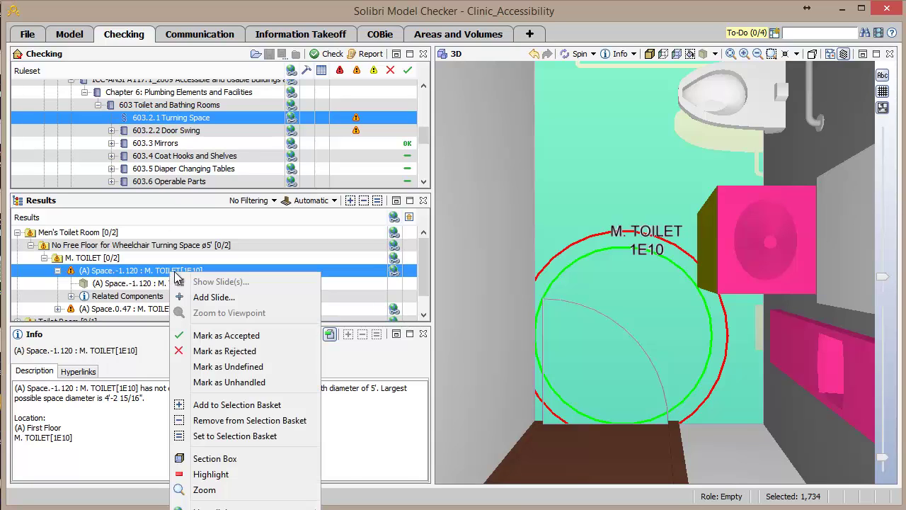
pyautogui.click(210, 298)
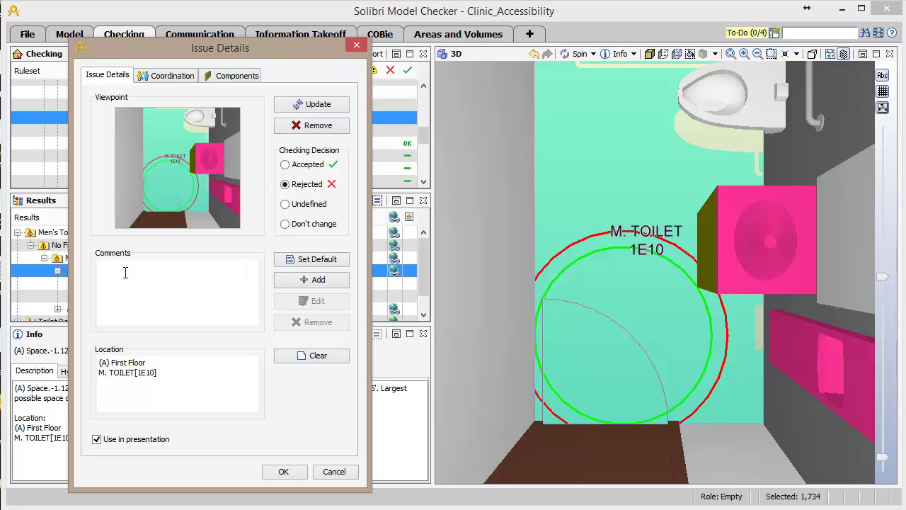
pyautogui.click(338, 260)
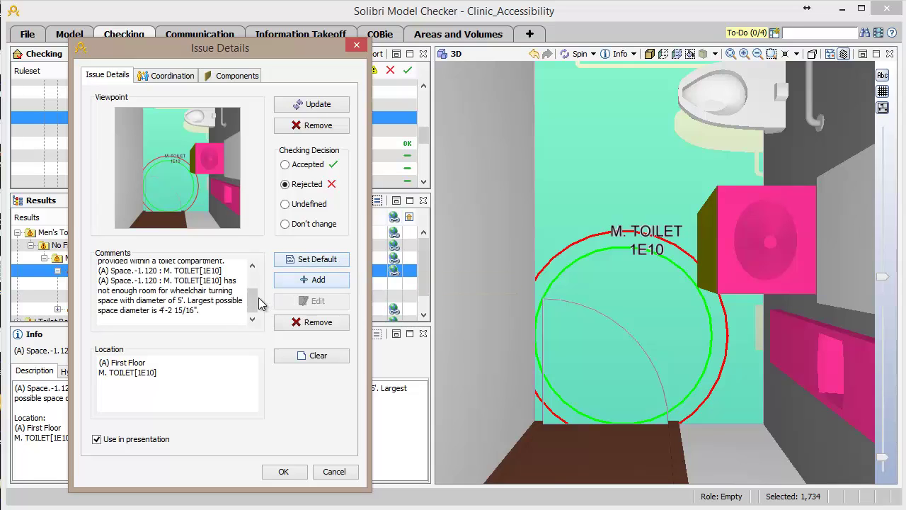
pyautogui.scroll(1, 256, 299)
pyautogui.moveTo(256, 298); pyautogui.dragTo(264, 275)
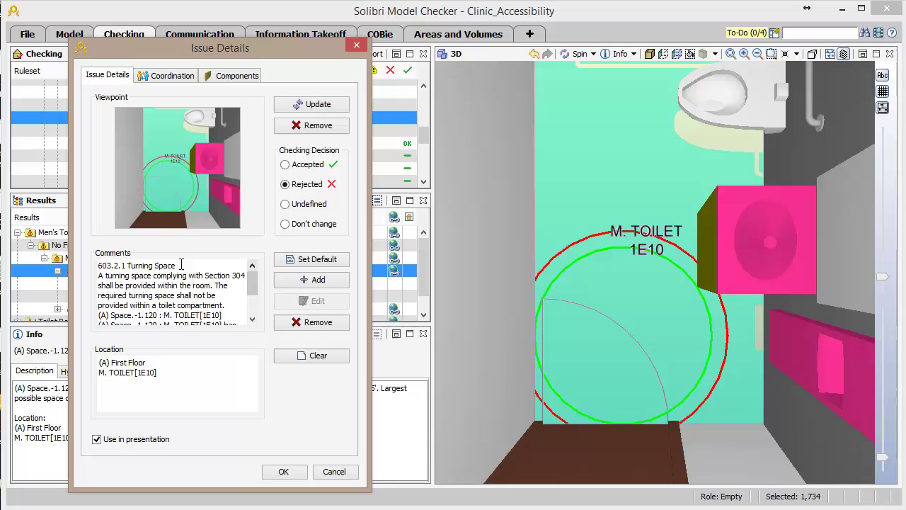
pyautogui.moveTo(252, 283); pyautogui.dragTo(253, 303)
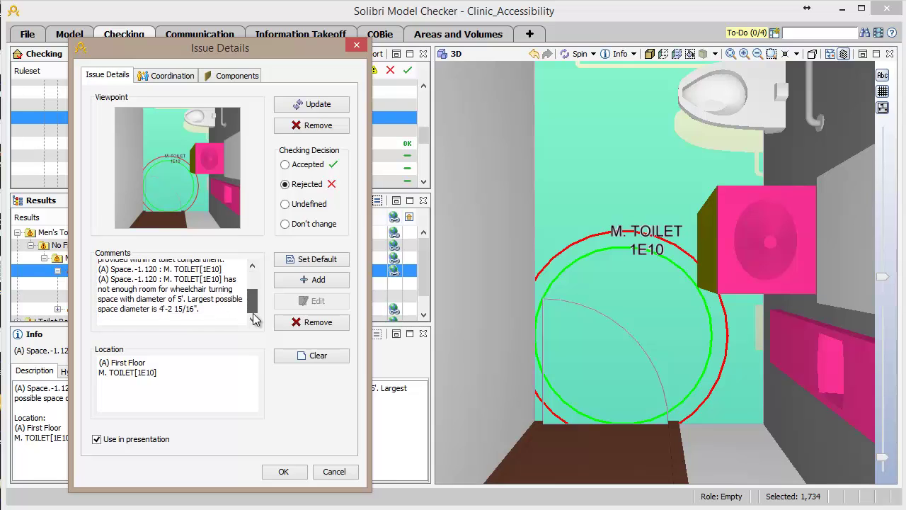
pyautogui.click(284, 472)
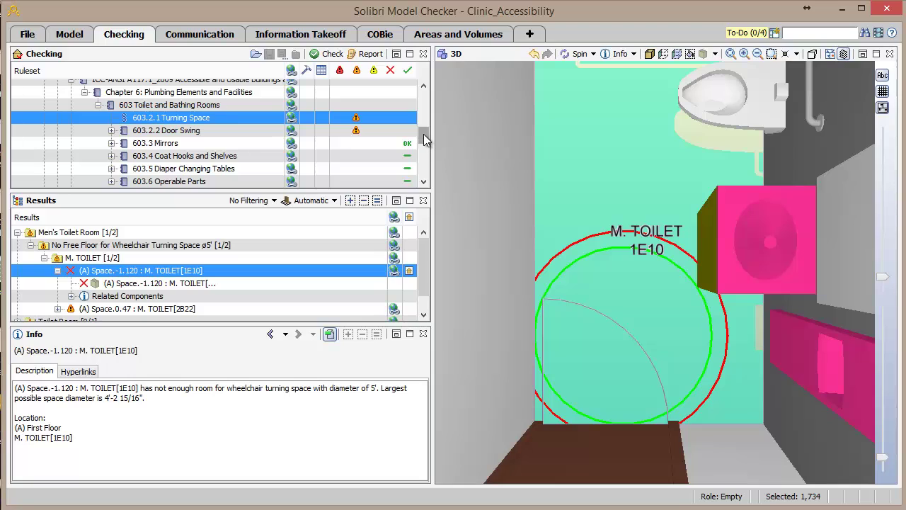
# - Expand 1109.2.2 Water closet compartment and display the results of 604.2 Location (Wheel Chair accessible)
pyautogui.scroll(-2, 424, 142)
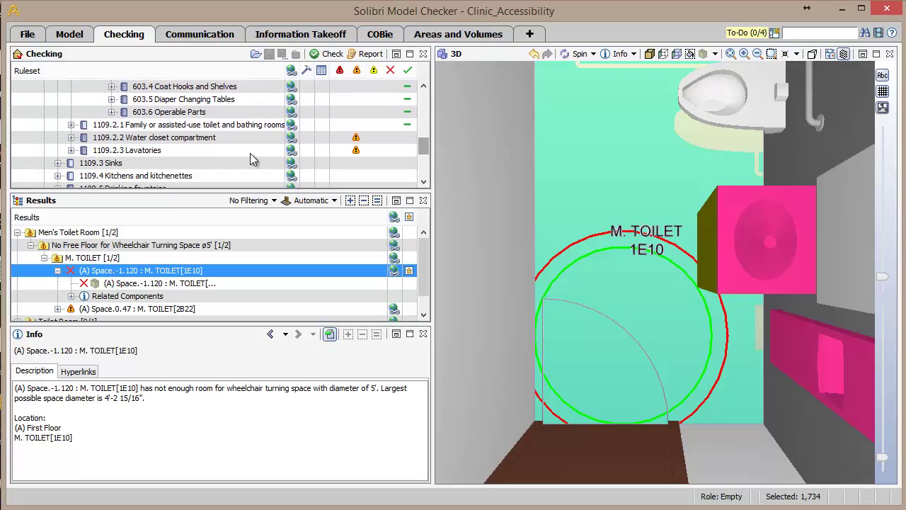
pyautogui.click(71, 137)
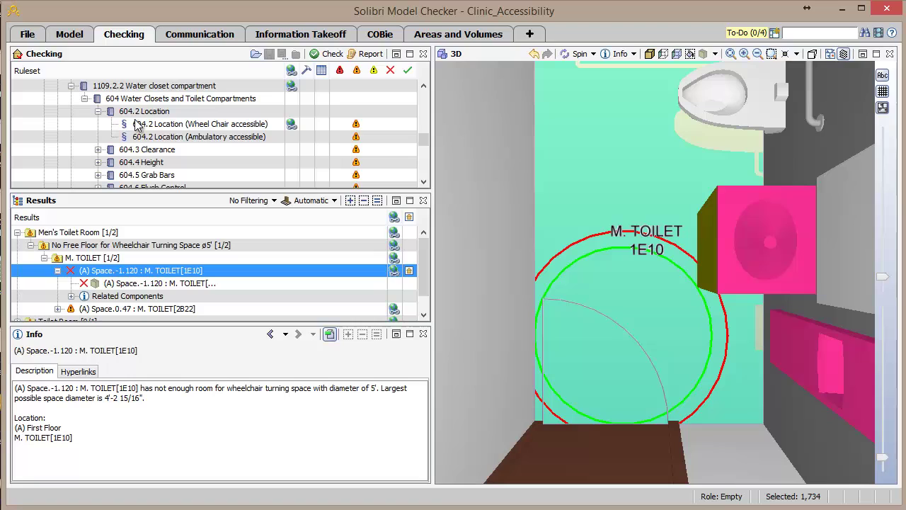
pyautogui.click(185, 127)
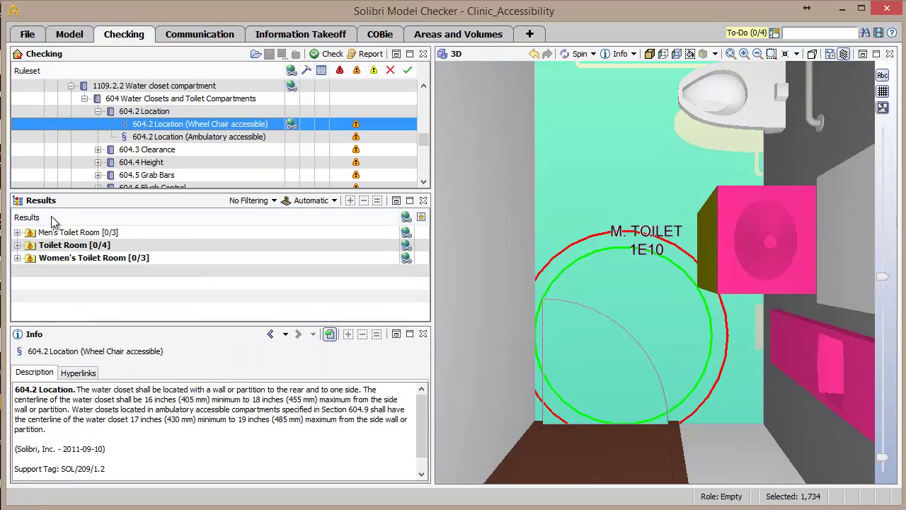
# - Expand the Men's Toilet Room results under Wall too close on one side and display the M. TOILET[1A12] issue in 3D
pyautogui.click(17, 232)
pyautogui.click(31, 245)
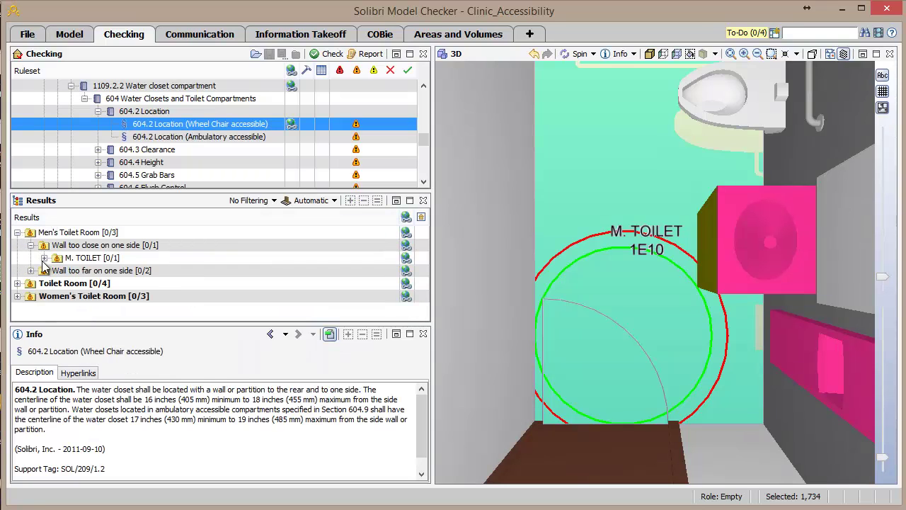
pyautogui.click(44, 258)
pyautogui.doubleClick(83, 271)
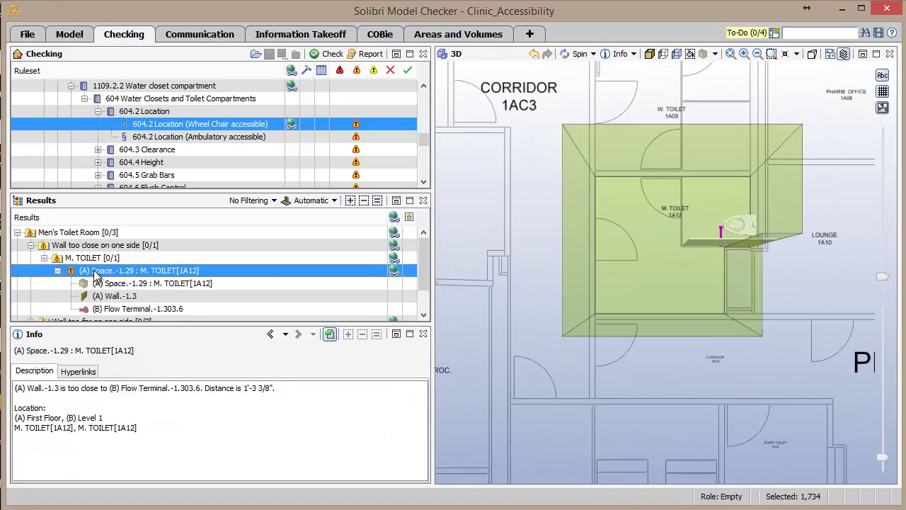
# - Add a slide with a close view of the wall-to-toilet distance in M. TOILET[1A12], using the Rejected decision and default comment text
pyautogui.scroll(8, 707, 266)
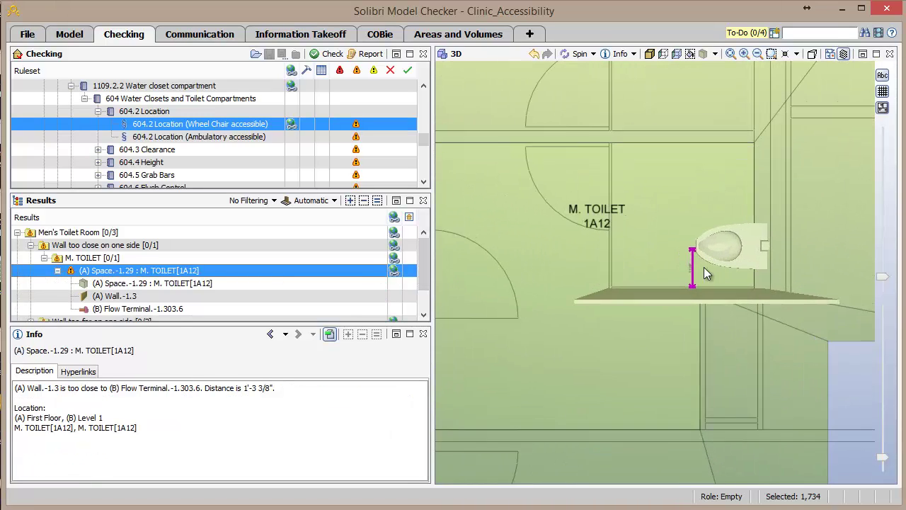
pyautogui.scroll(8, 692, 278)
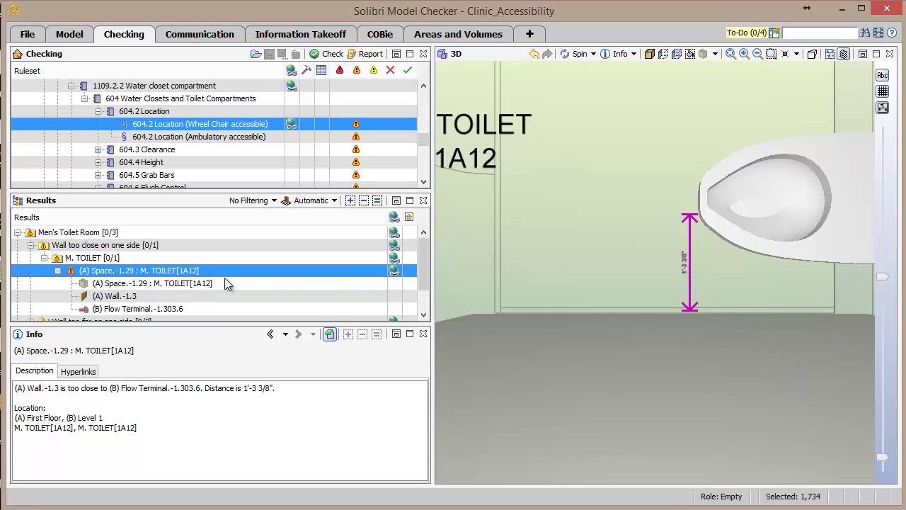
pyautogui.click(247, 298)
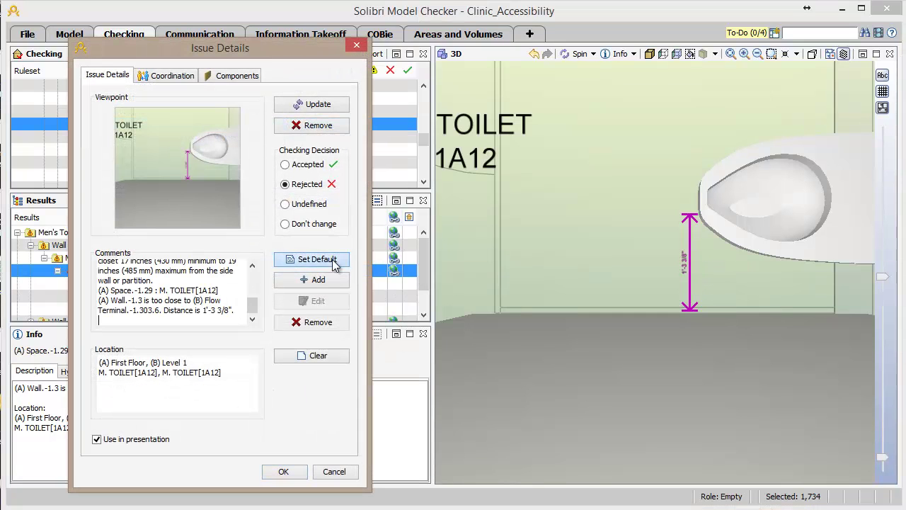
pyautogui.click(283, 471)
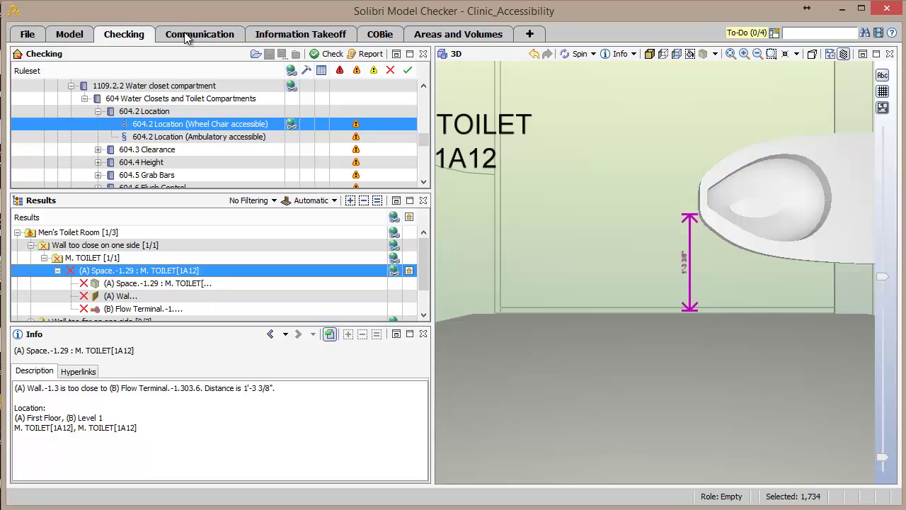
# - Create a presentation named IBC2009 from the checking results, converting the ICC IBC 2009 - B issues
pyautogui.click(216, 35)
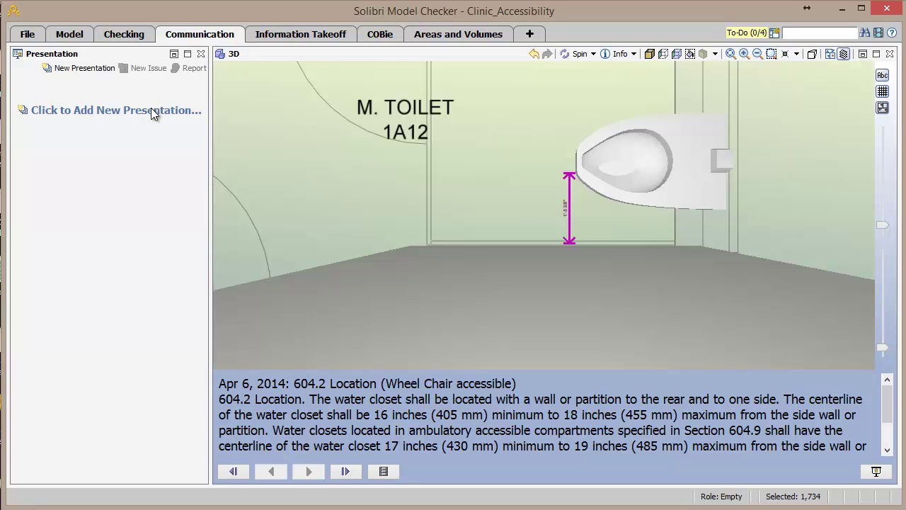
pyautogui.click(151, 111)
pyautogui.tripleClick(160, 205)
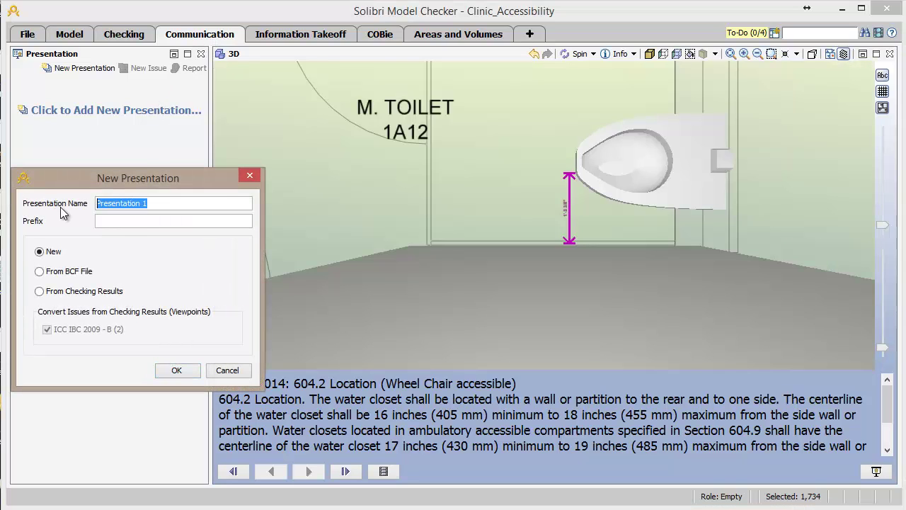
pyautogui.write('IBC2009')
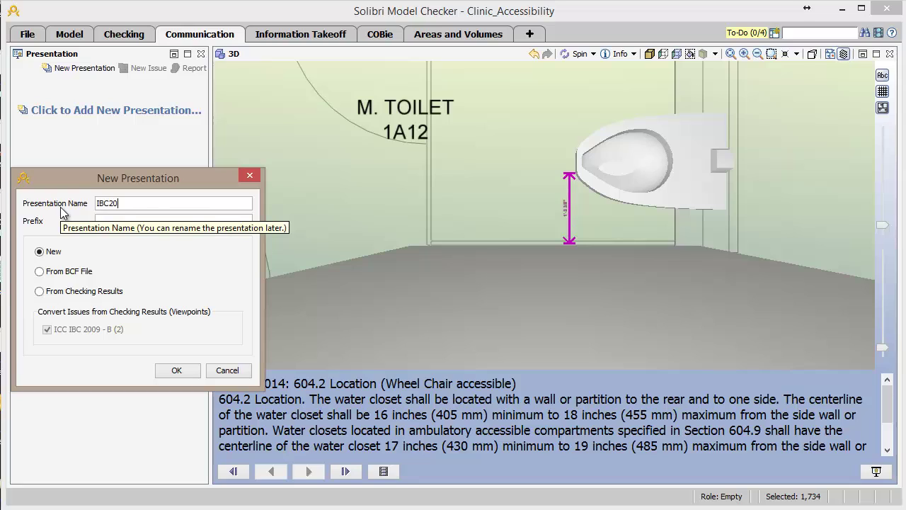
pyautogui.click(64, 291)
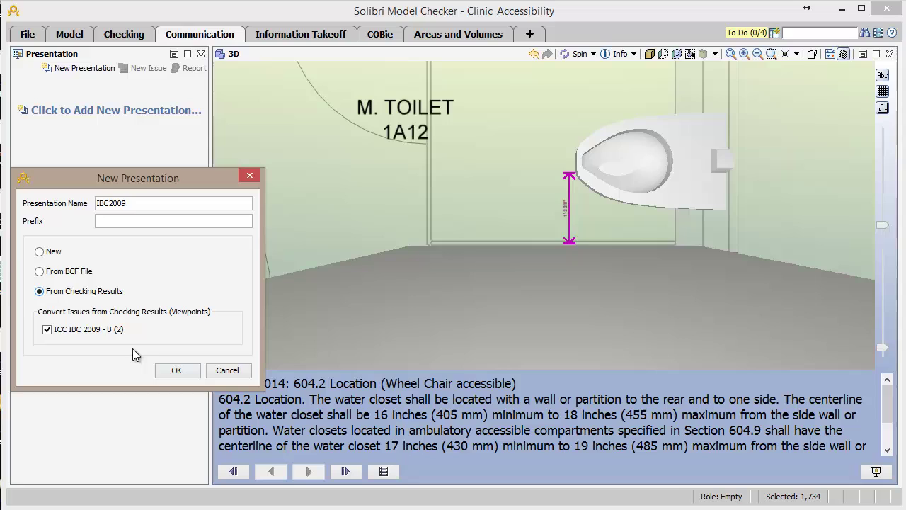
pyautogui.click(176, 369)
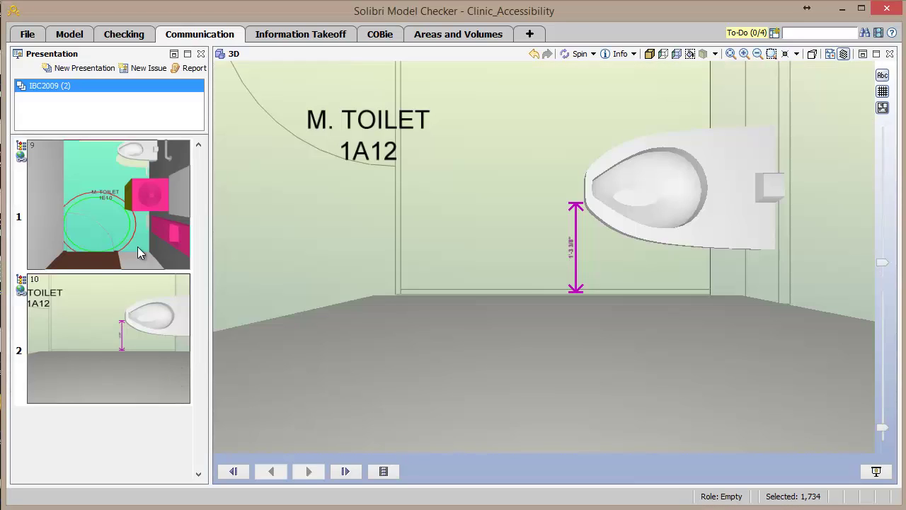
# - Review both slides of the IBC2009 presentation and inspect the M. TOILET[1E10] turning space from an oblique angle in 3D
pyautogui.click(120, 250)
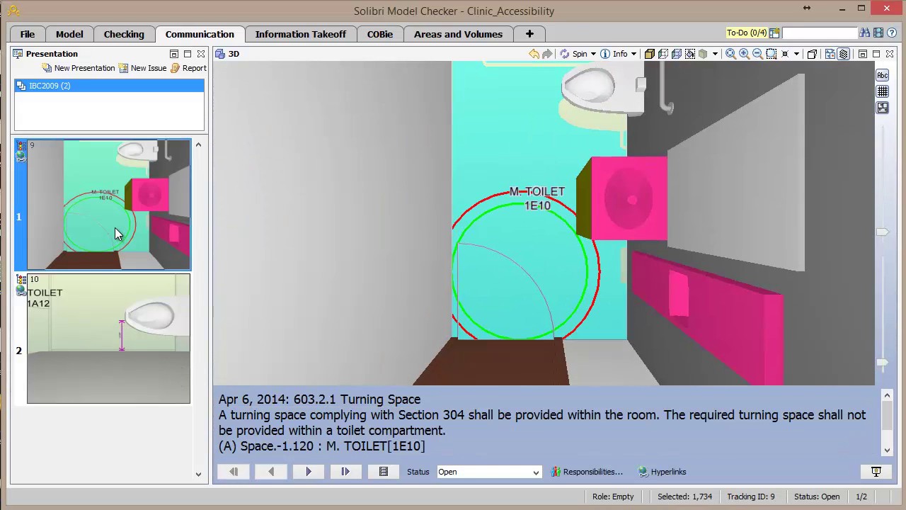
pyautogui.click(149, 322)
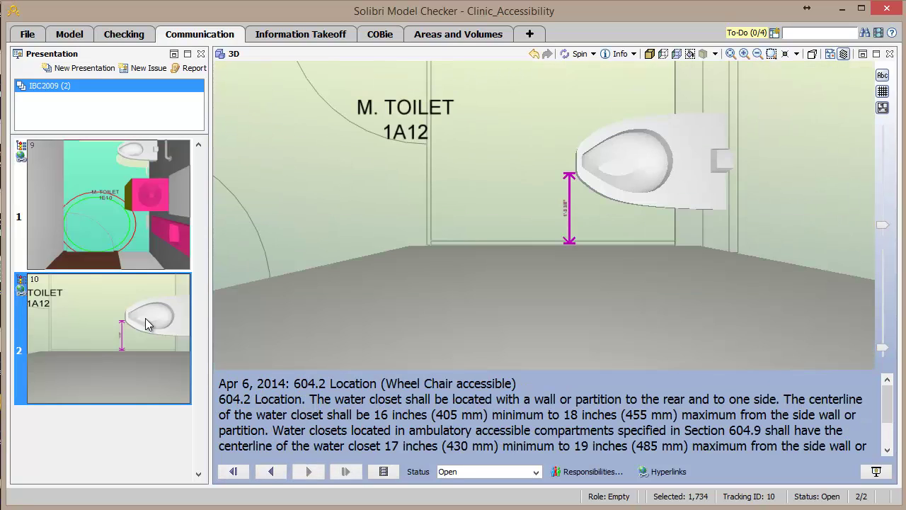
pyautogui.click(116, 213)
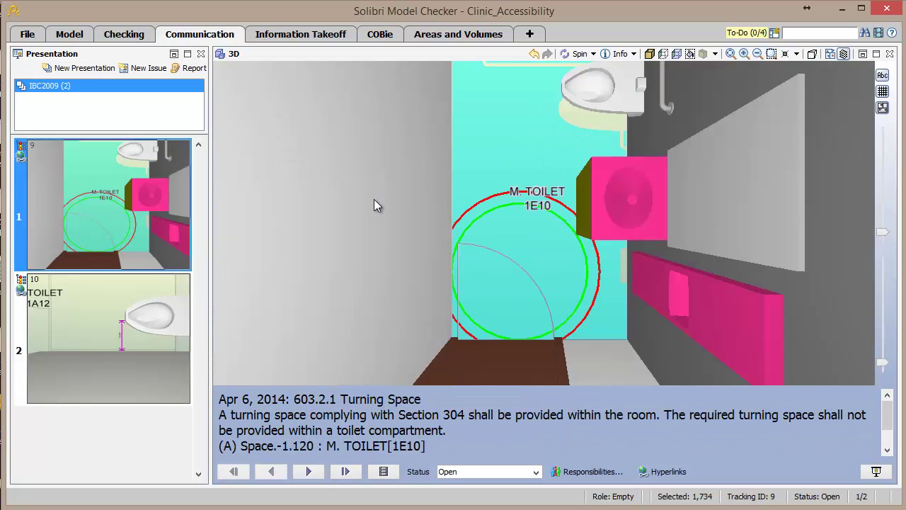
pyautogui.moveTo(587, 207); pyautogui.dragTo(696, 120)
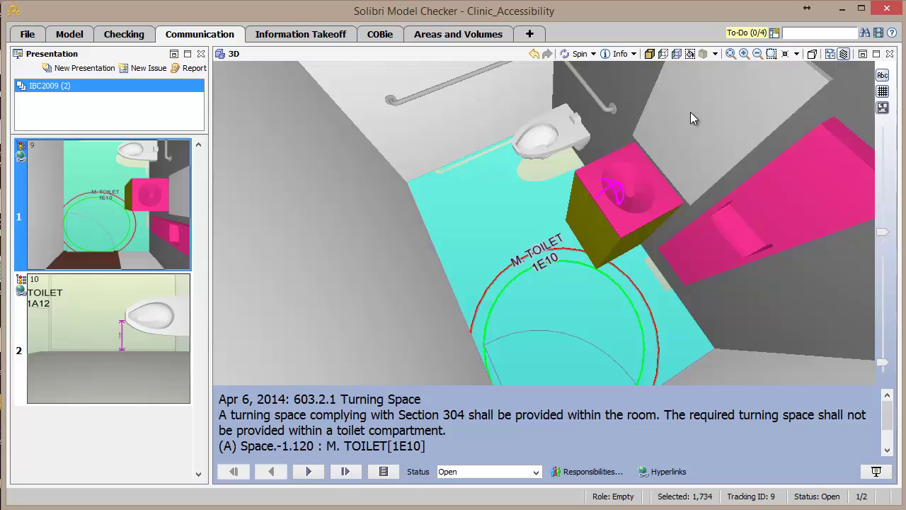
# - Update the second slide's viewpoint to an oblique 3D view of the M. TOILET[1A12] water closet with the surrounding walls shown
pyautogui.click(129, 321)
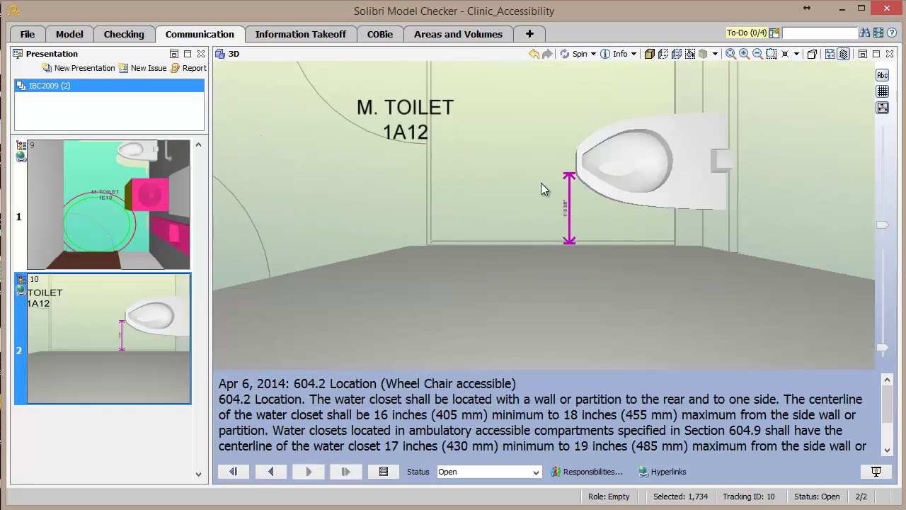
pyautogui.moveTo(541, 183); pyautogui.dragTo(731, 135)
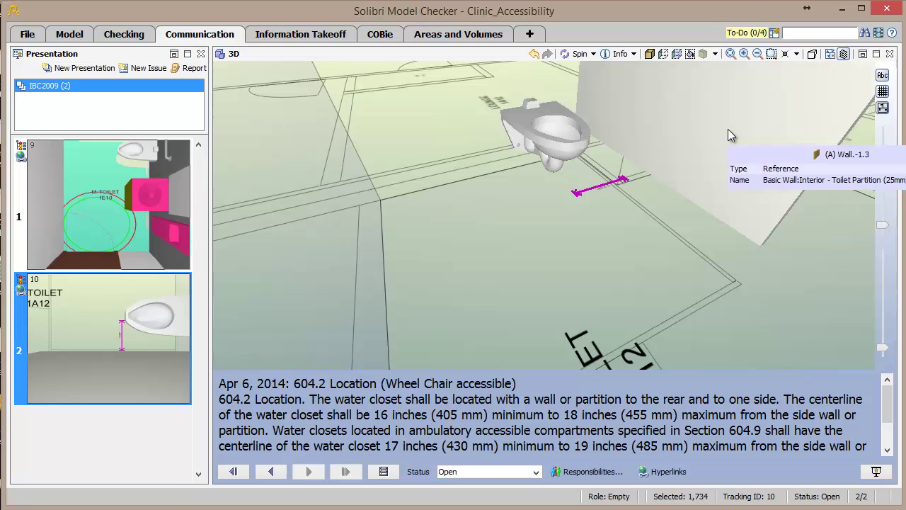
pyautogui.click(728, 129)
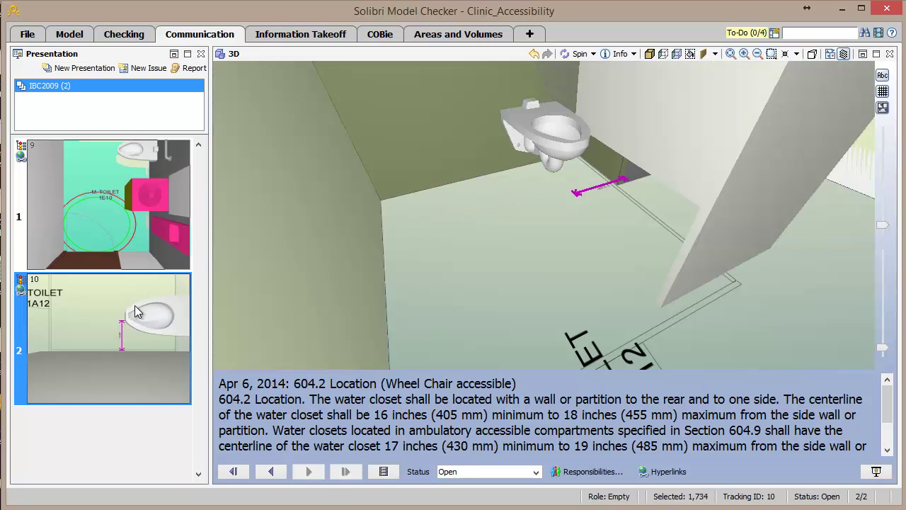
pyautogui.rightClick(135, 305)
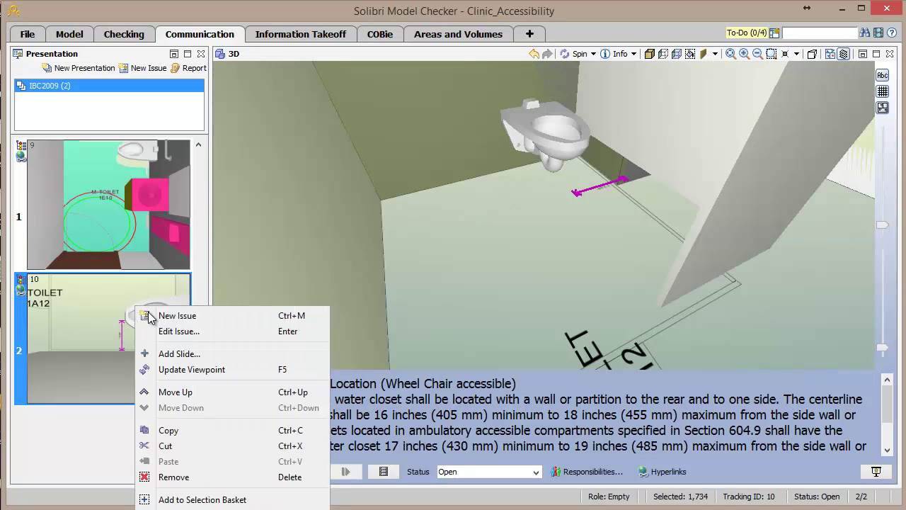
pyautogui.click(189, 369)
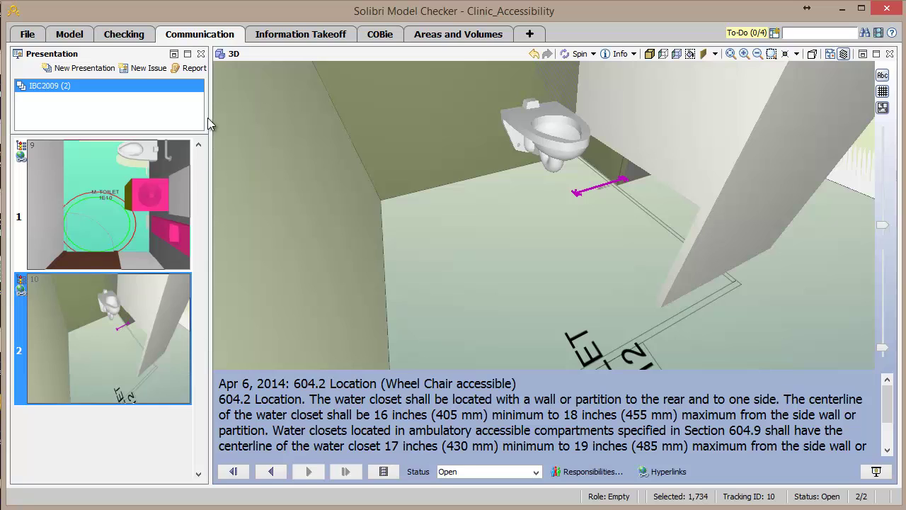
# - Create an Excel coordination report of all open presentation issues and save it as IBC2009.xls in the Clinic_Demo folder
pyautogui.click(198, 70)
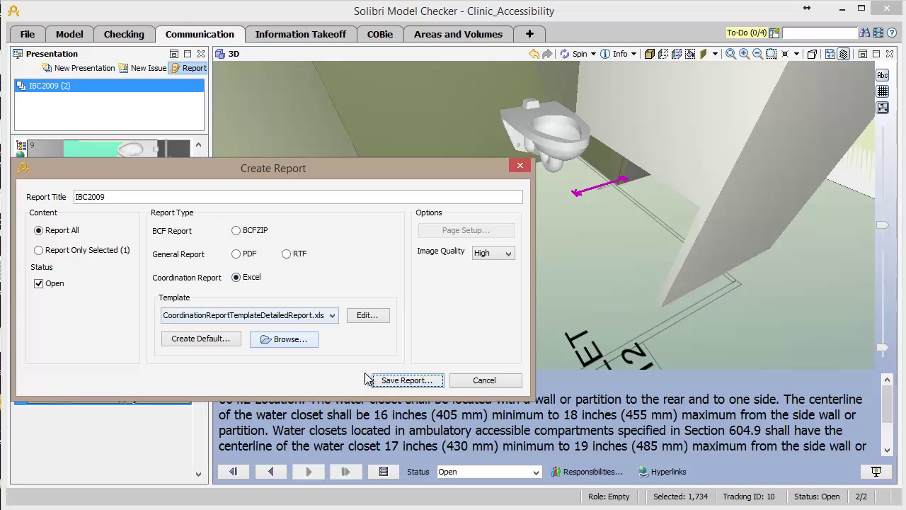
pyautogui.click(398, 380)
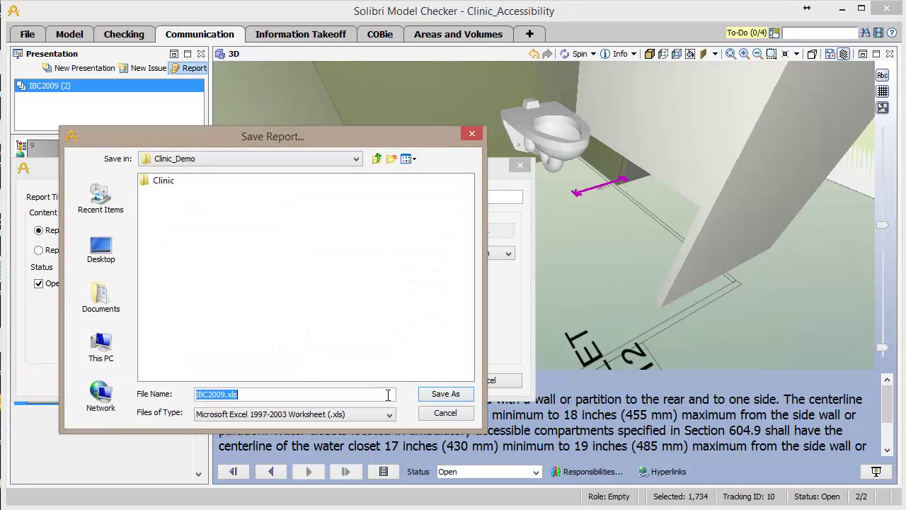
pyautogui.click(436, 394)
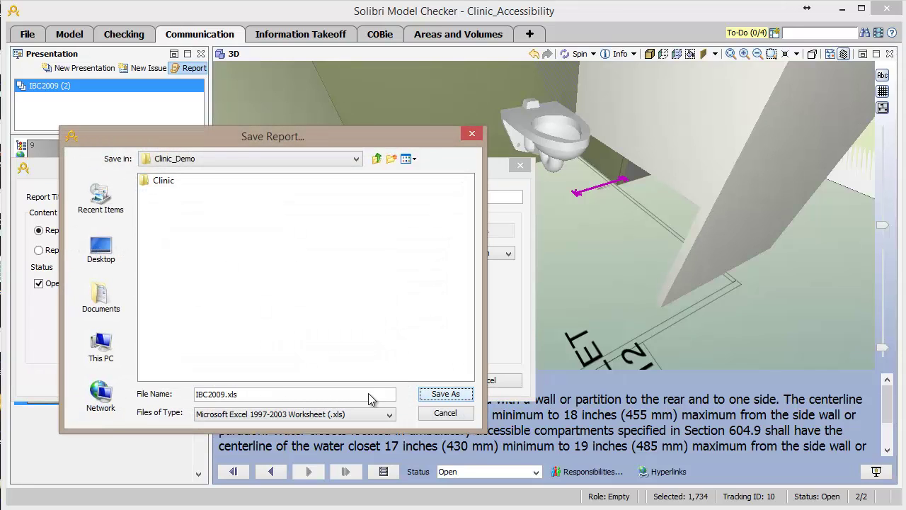
pyautogui.click(439, 394)
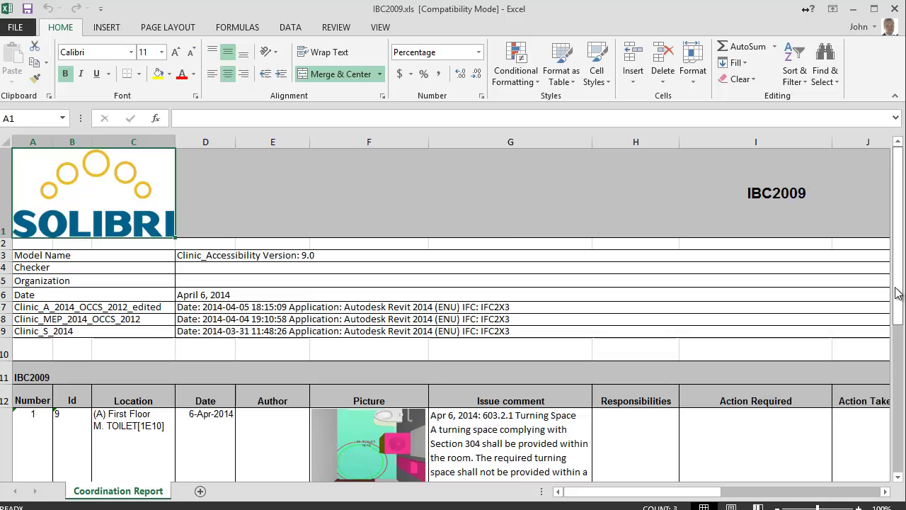
# - Review the issues in the Excel report and follow the 604.2 Location hyperlink to examine the water closet location text and figure
pyautogui.moveTo(896, 292); pyautogui.dragTo(895, 306)
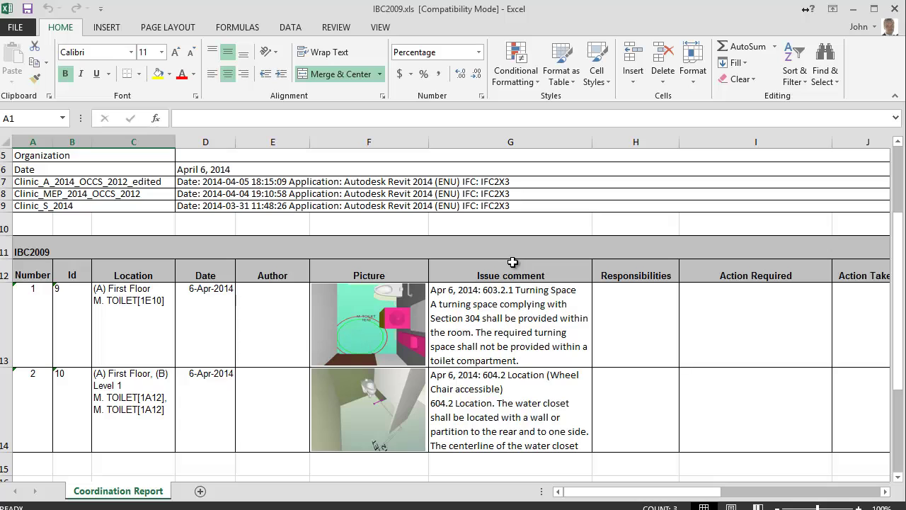
pyautogui.moveTo(637, 491); pyautogui.dragTo(796, 482)
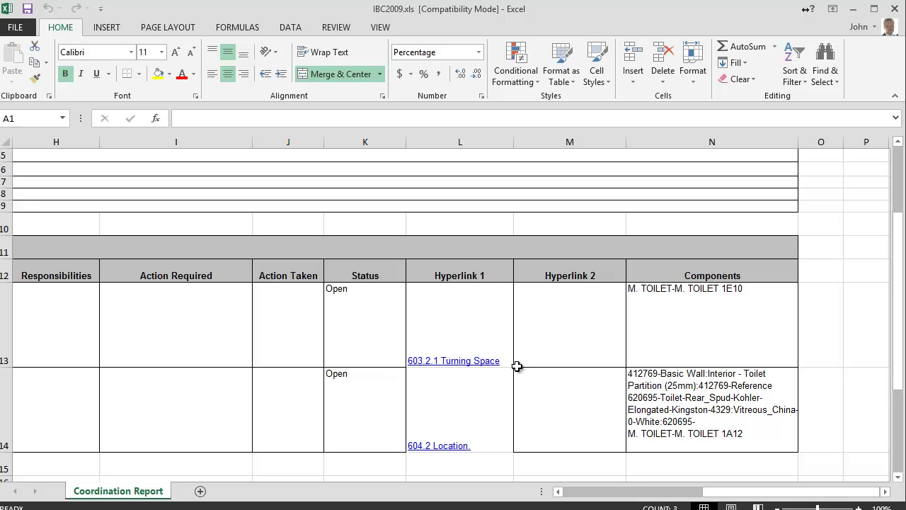
pyautogui.click(436, 447)
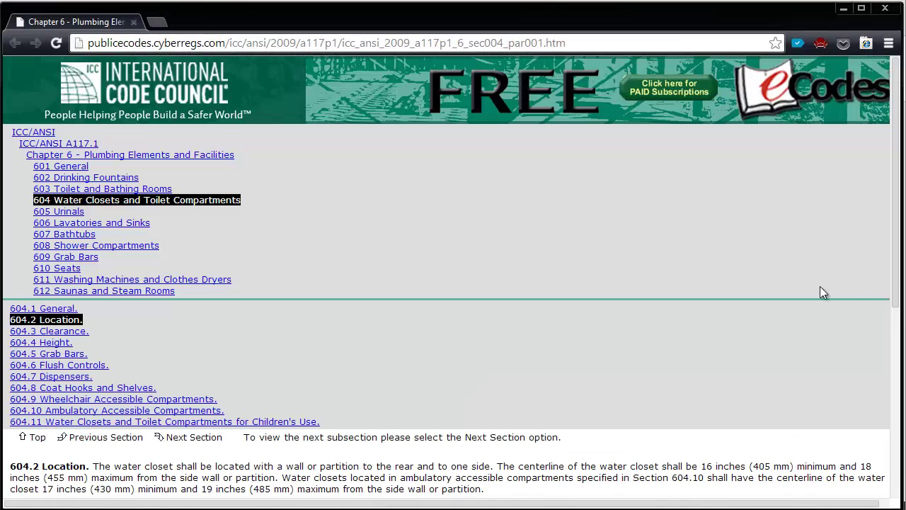
pyautogui.scroll(-3, 871, 427)
pyautogui.scroll(-1, 583, 275)
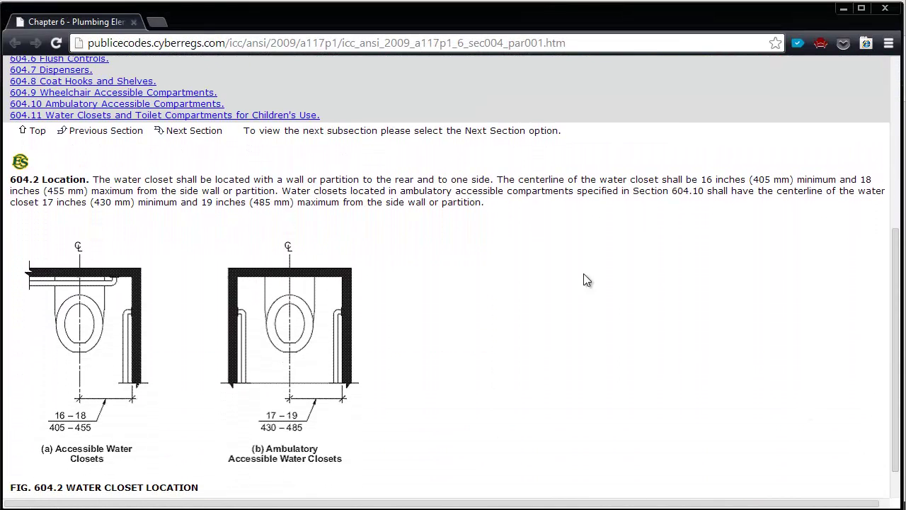